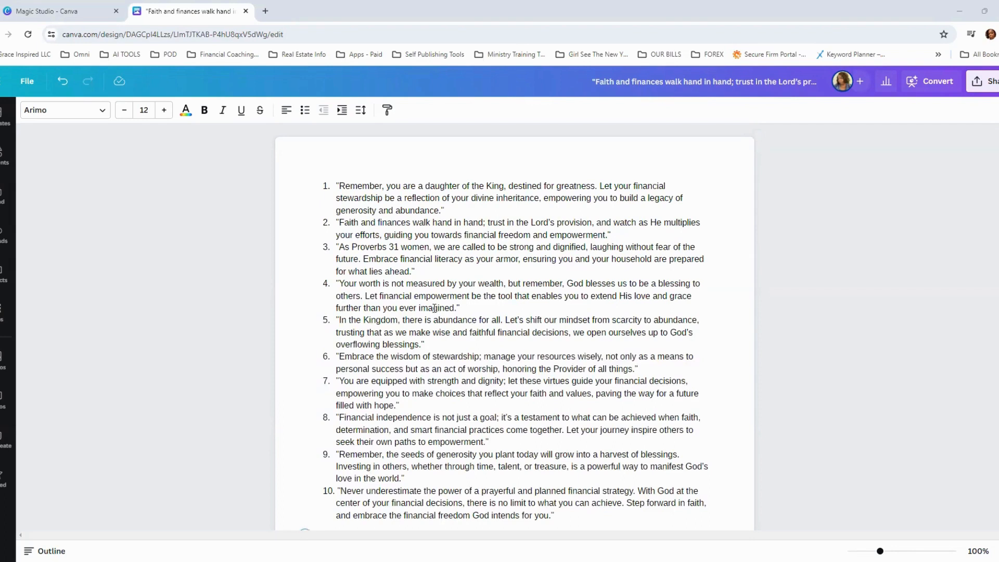
Step: Return to the Magic Studio page and create a new blank Document design
{"action": "left_click", "coordinate": [39, 12]}
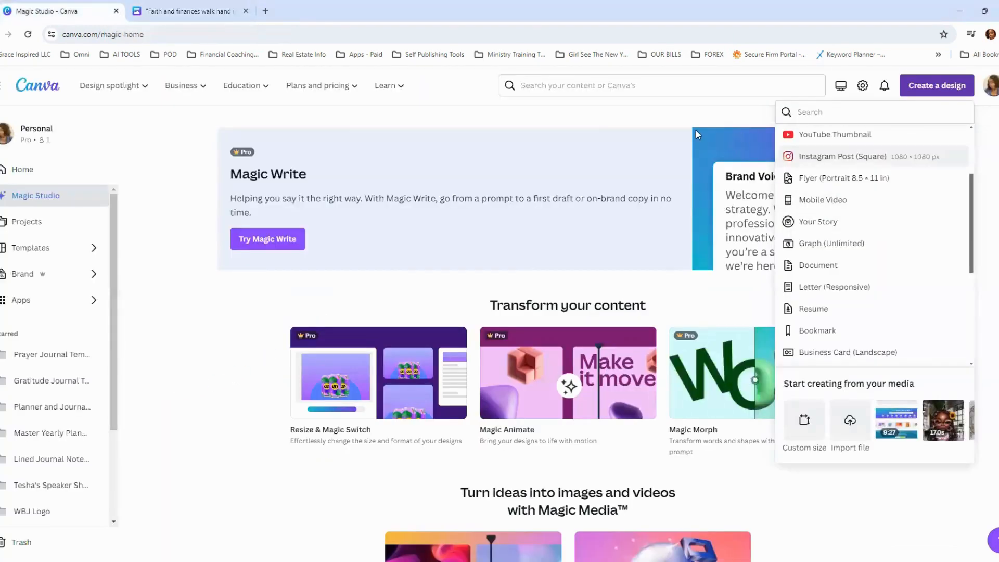
{"action": "mouse_move", "coordinate": [319, 93]}
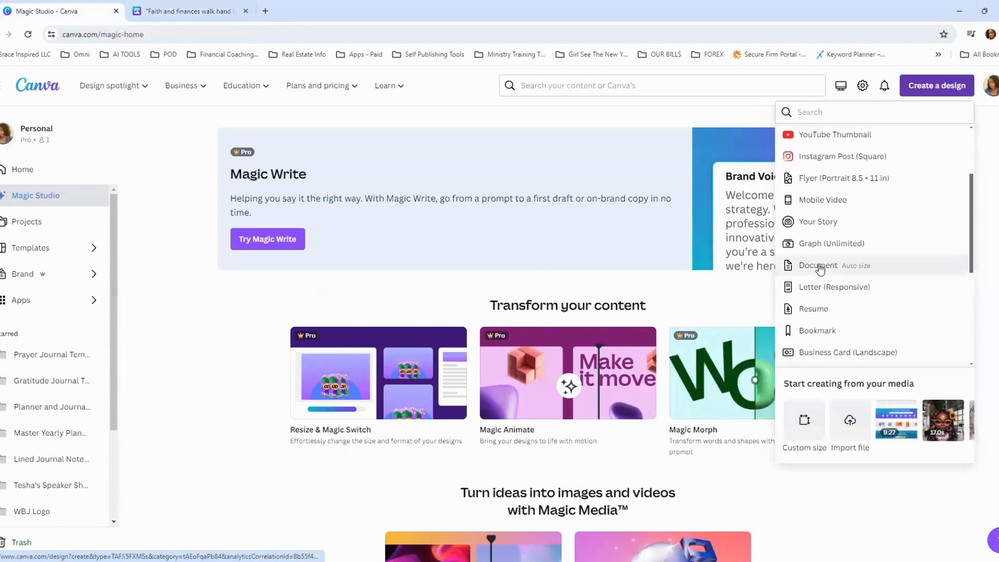
{"action": "left_click", "coordinate": [825, 292]}
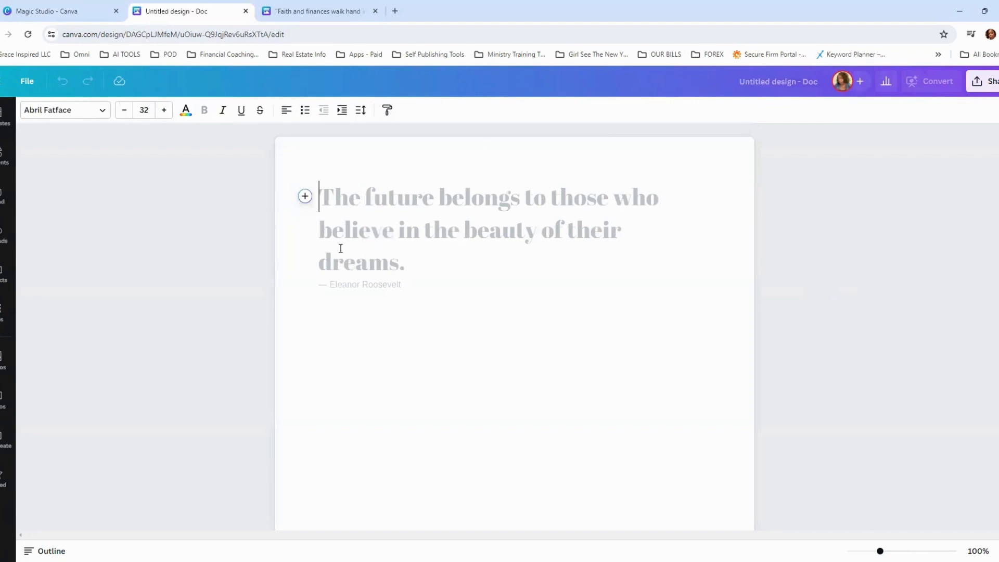
Step: Generate text with Magic Write from the prompt "create 10 empowering and encouraging affirmation statements for christian mothers"
{"action": "left_click", "coordinate": [305, 197]}
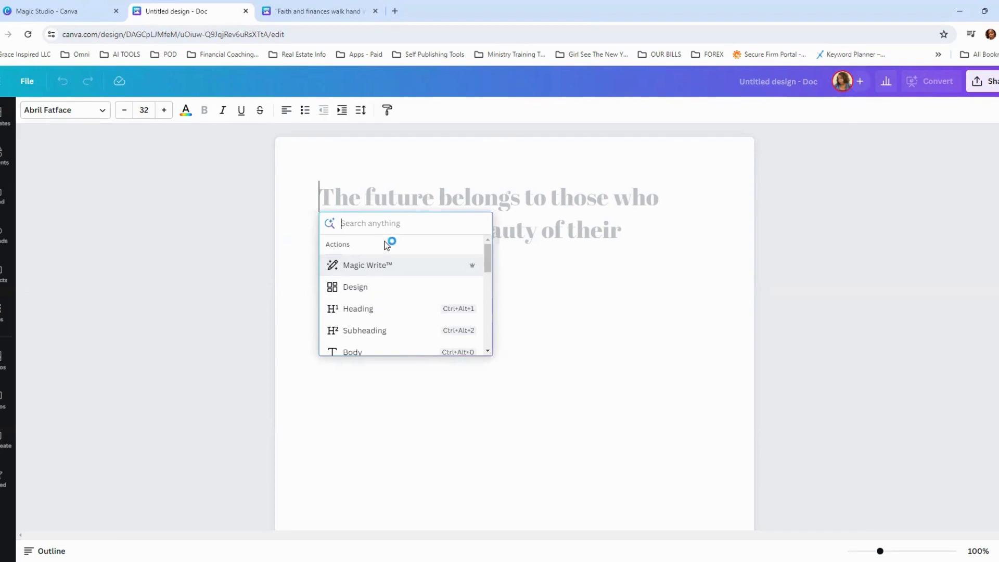
{"action": "left_click", "coordinate": [368, 268]}
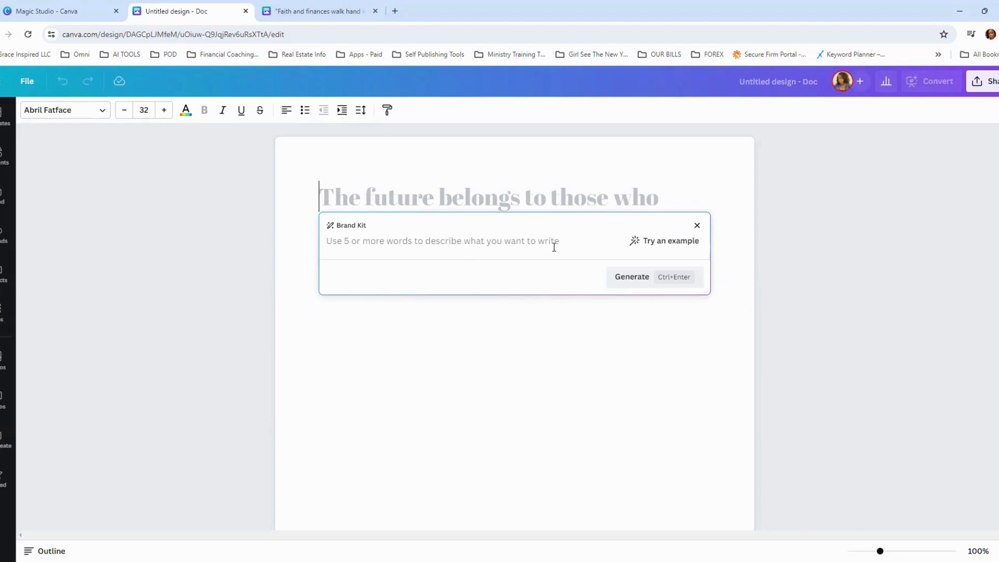
{"action": "type", "text": "create"}
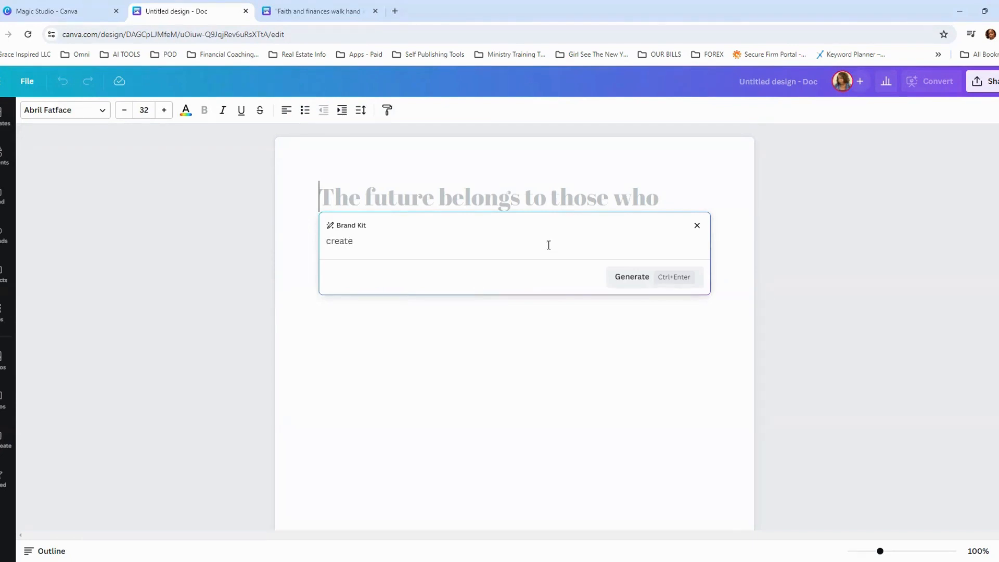
{"action": "type", "text": " 10 empowering and encou"}
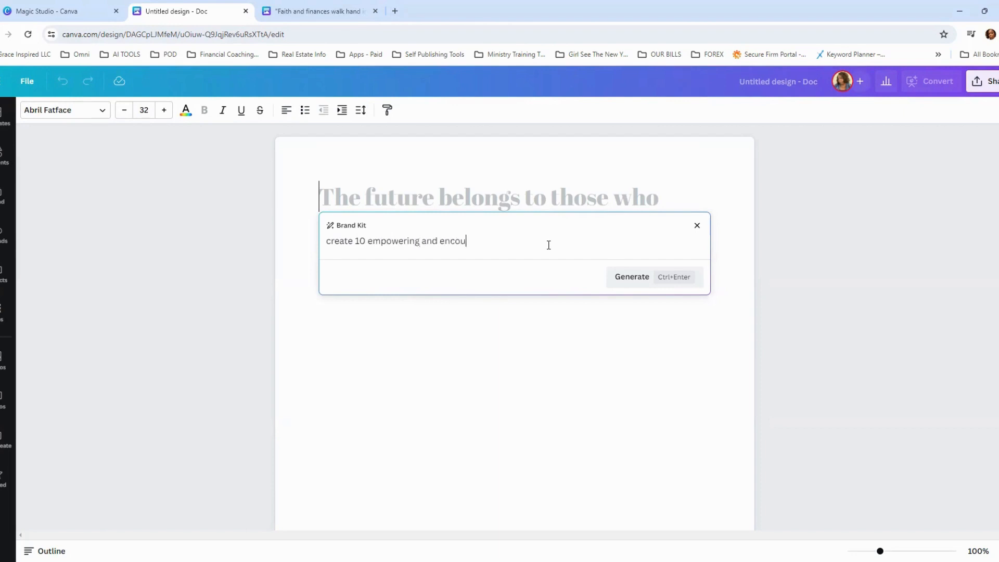
{"action": "type", "text": "raging affirmation statements"}
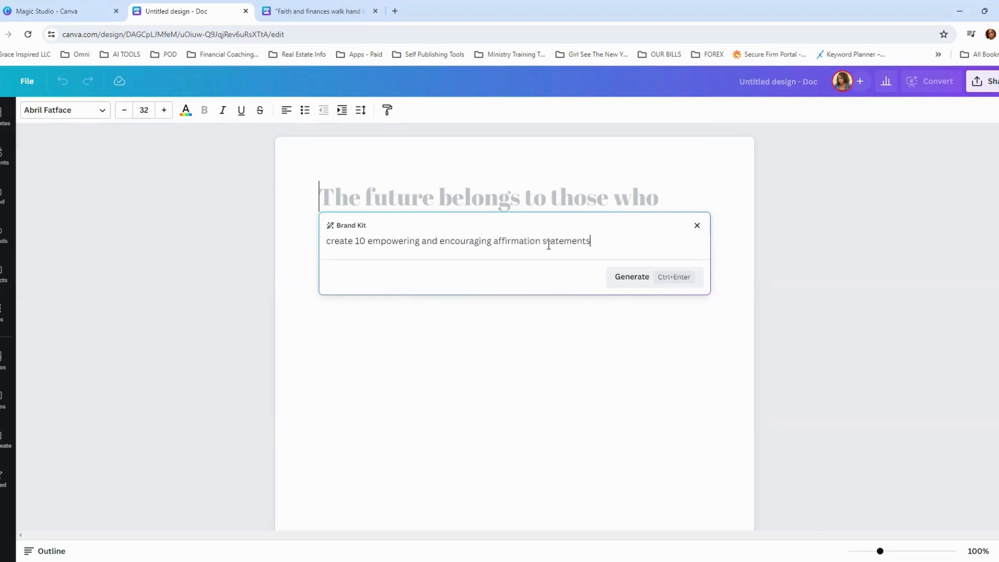
{"action": "type", "text": " for christian mothers"}
{"action": "left_click", "coordinate": [624, 281]}
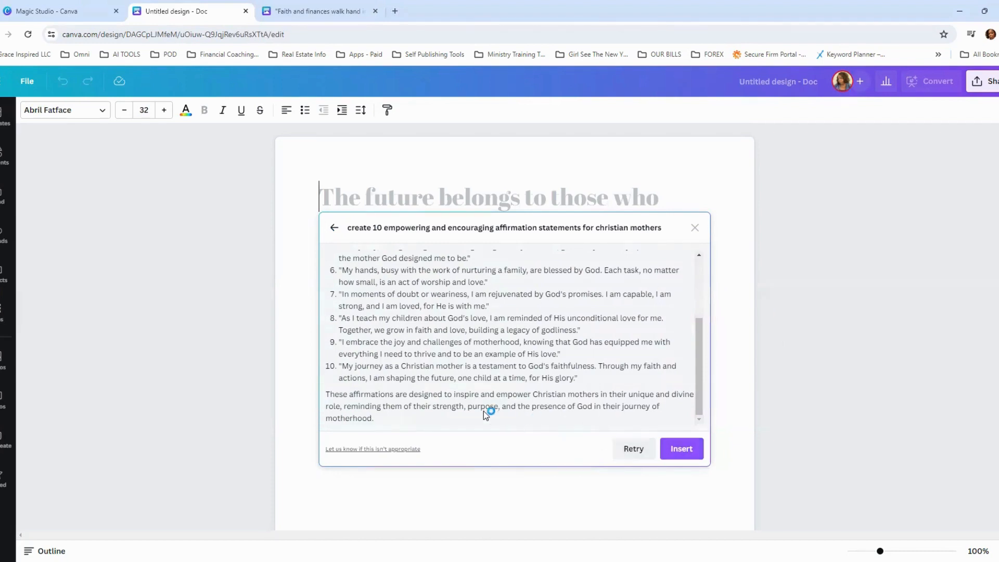
Step: Review the generated affirmations and insert them into the document
{"action": "scroll", "coordinate": [411, 326], "scroll_direction": "up", "scroll_amount": 3}
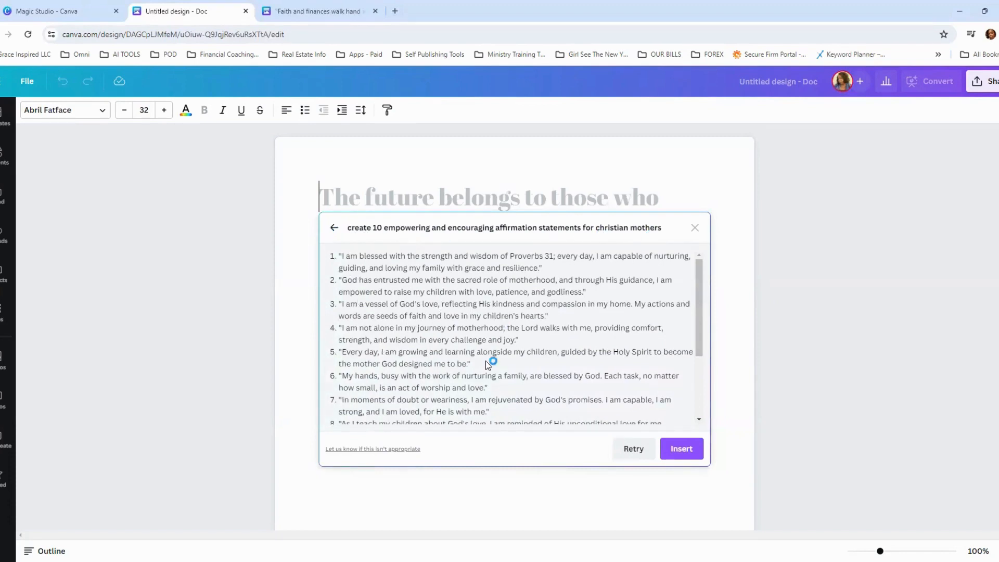
{"action": "scroll", "coordinate": [530, 354], "scroll_direction": "down", "scroll_amount": 3}
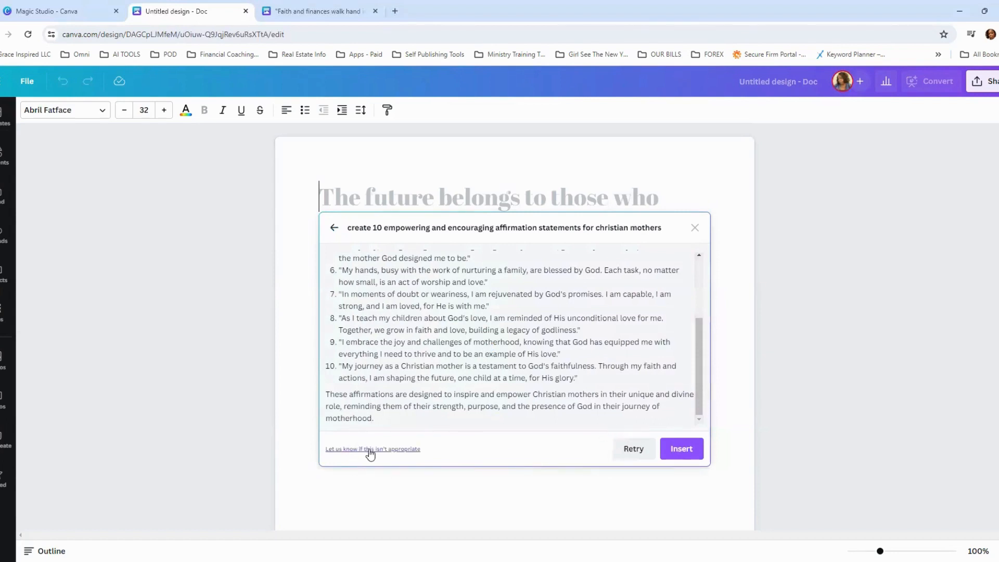
{"action": "left_click", "coordinate": [677, 451]}
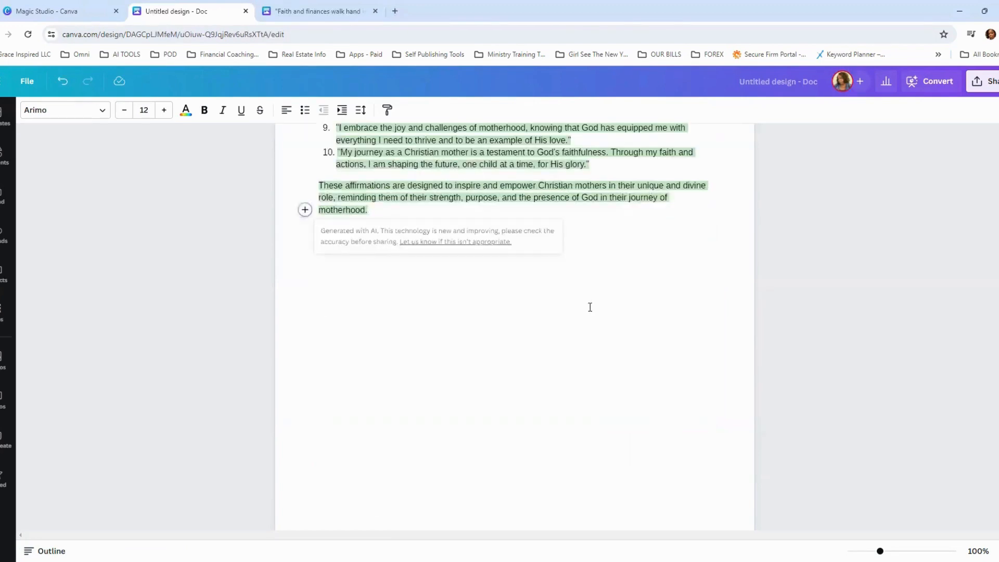
{"action": "scroll", "coordinate": [635, 324], "scroll_direction": "up", "scroll_amount": 3}
{"action": "scroll", "coordinate": [635, 323], "scroll_direction": "up", "scroll_amount": 2}
{"action": "left_click", "coordinate": [493, 259]}
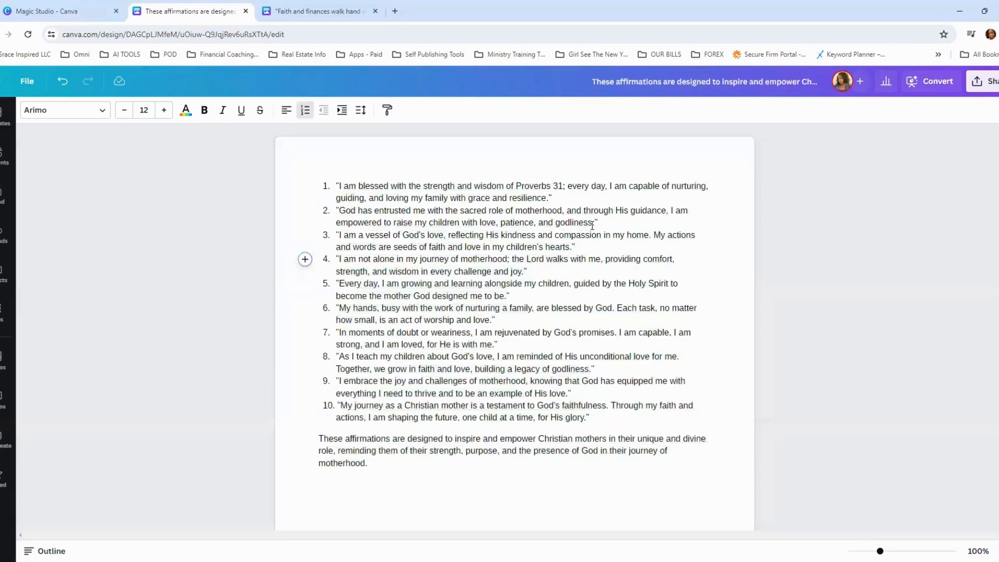
{"action": "left_click_drag", "start_coordinate": [592, 418], "coordinate": [337, 185]}
{"action": "left_click", "coordinate": [409, 296]}
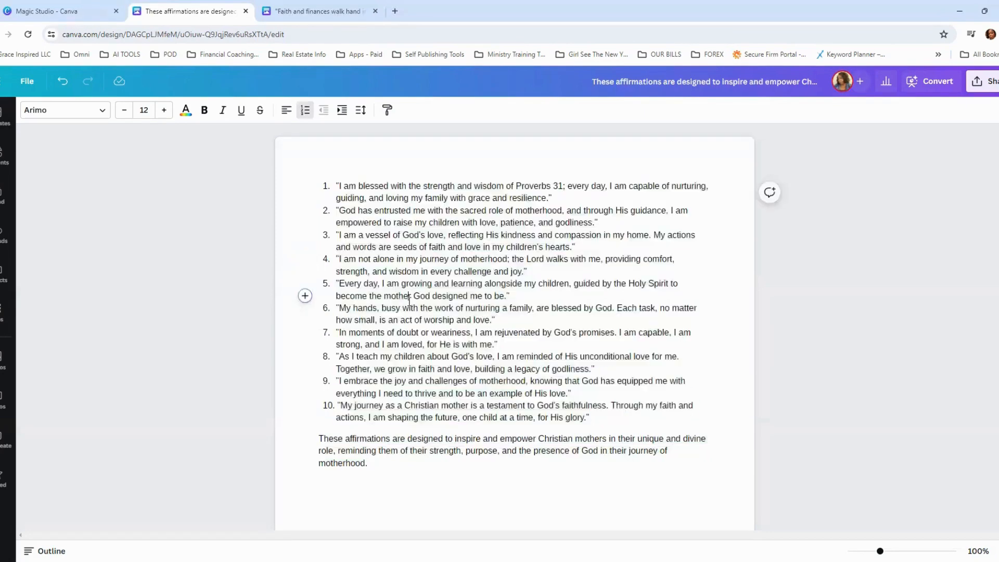
{"action": "left_click", "coordinate": [601, 419]}
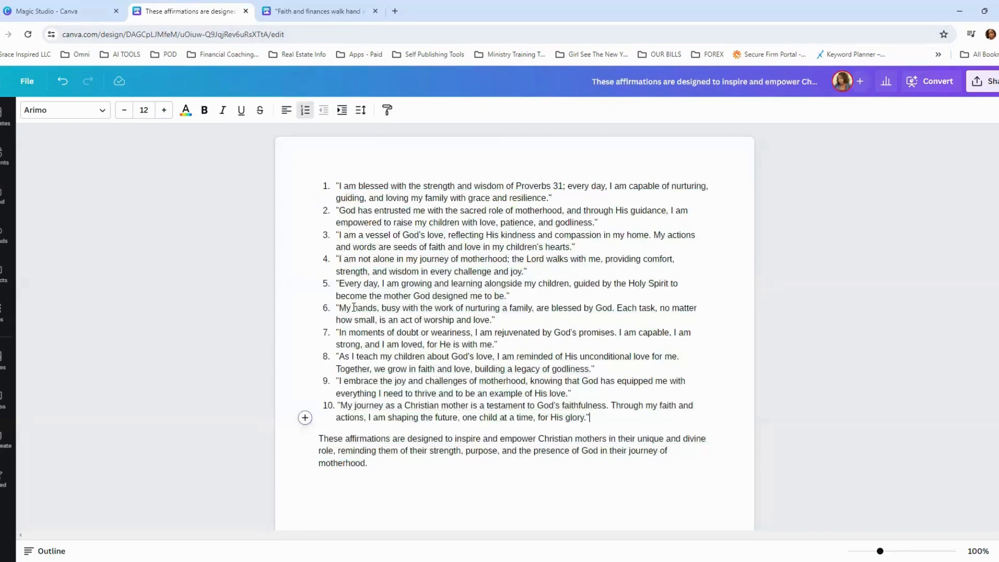
Step: Copy the text of the tenth affirmation and paste it below the closing paragraph, separated by a blank line
{"action": "scroll", "coordinate": [386, 364], "scroll_direction": "down", "scroll_amount": 1}
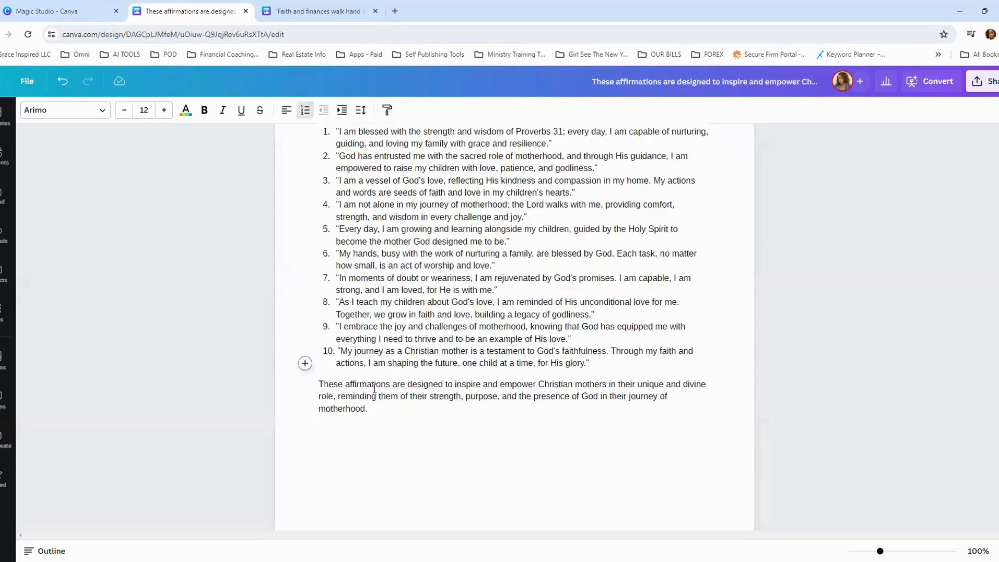
{"action": "scroll", "coordinate": [388, 372], "scroll_direction": "down", "scroll_amount": 1}
{"action": "left_click", "coordinate": [384, 353]}
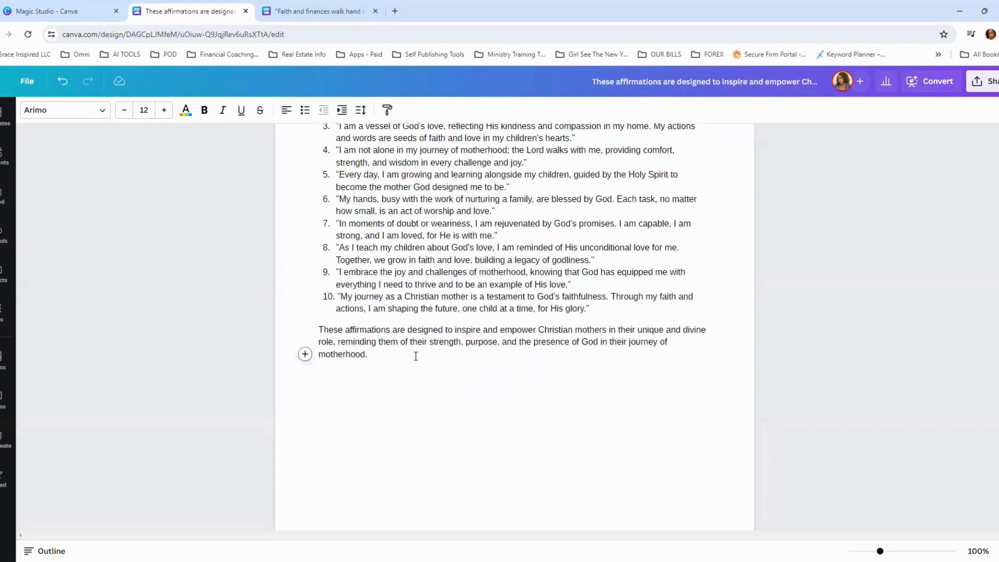
{"action": "key", "text": "Return"}
{"action": "key", "text": "Return"}
{"action": "left_click_drag", "start_coordinate": [596, 308], "coordinate": [340, 297]}
{"action": "right_click", "coordinate": [397, 309]}
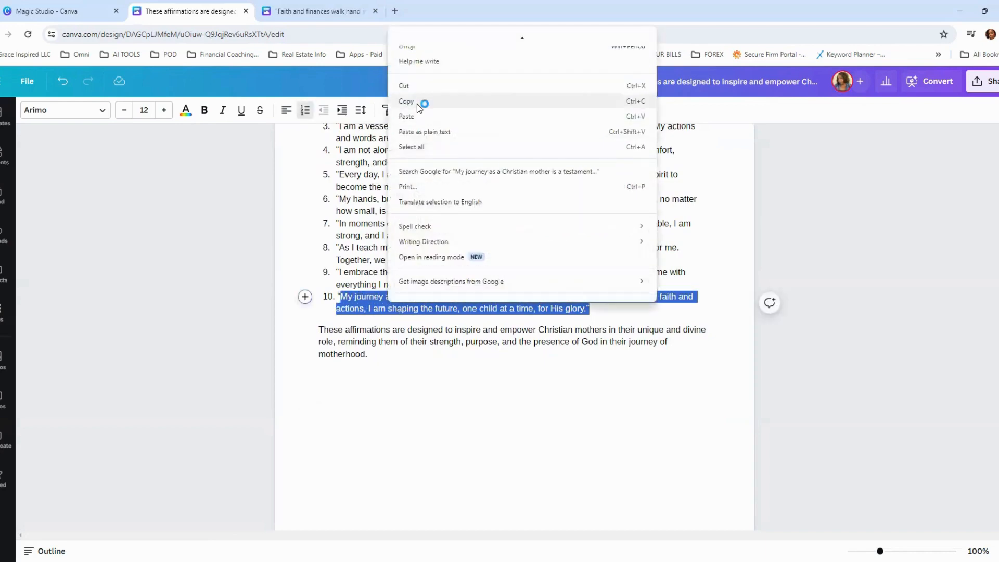
{"action": "left_click", "coordinate": [417, 101]}
{"action": "left_click", "coordinate": [344, 388]}
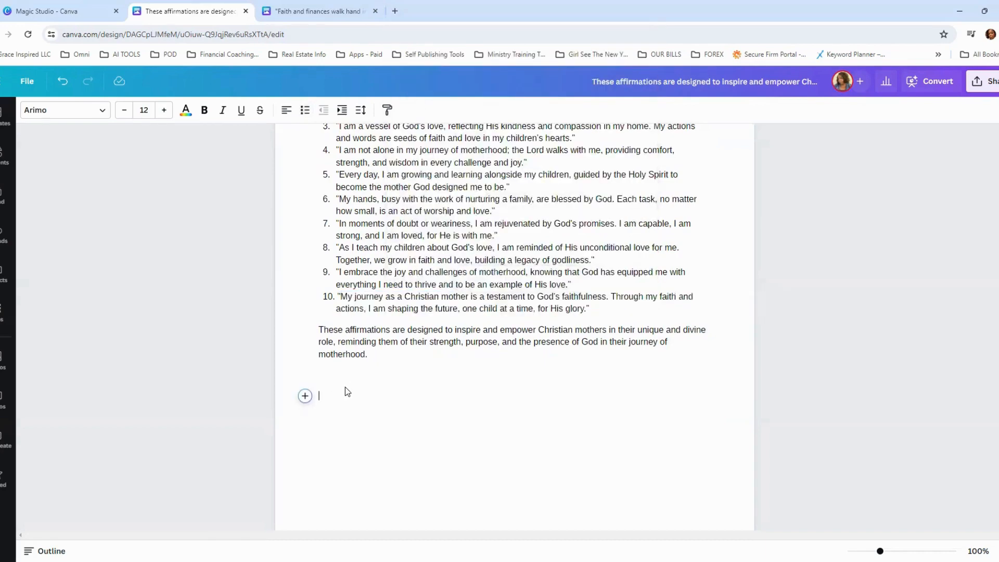
{"action": "right_click", "coordinate": [345, 386]}
{"action": "left_click", "coordinate": [373, 241]}
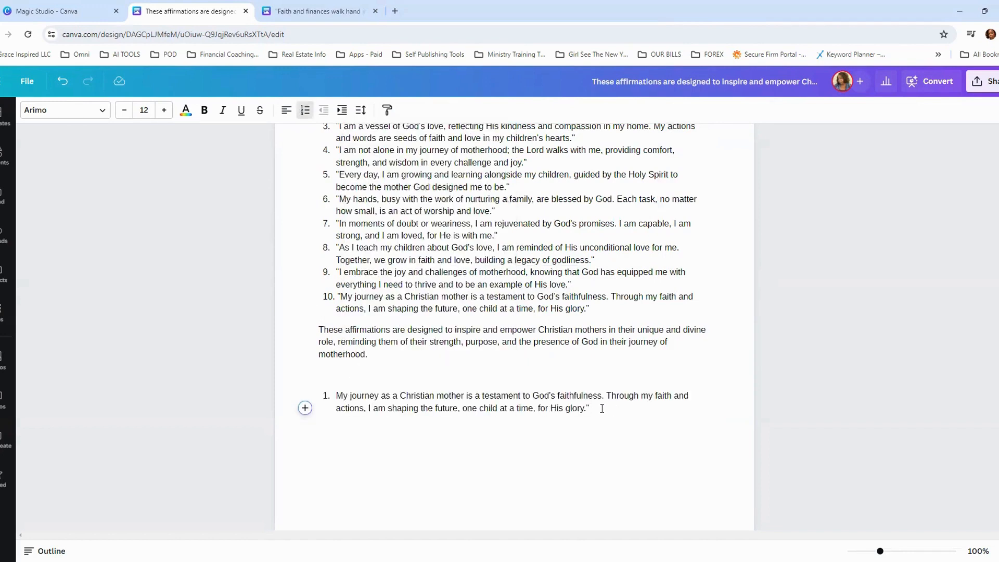
Step: Turn the pasted affirmation into an unnumbered paragraph without its closing quotation mark, keeping a blank line above it
{"action": "left_click", "coordinate": [336, 397]}
{"action": "key", "text": "BackSpace"}
{"action": "key", "text": "BackSpace"}
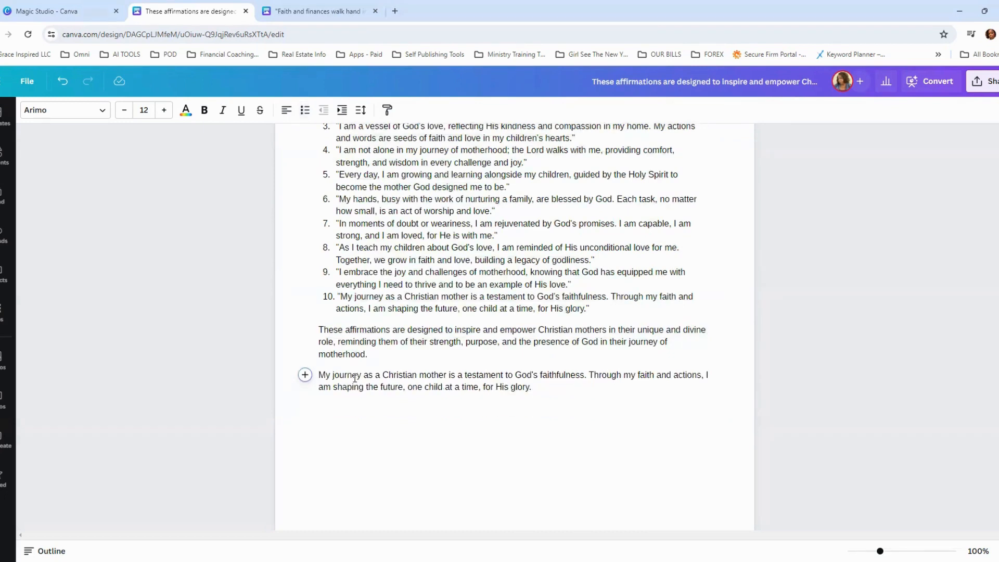
{"action": "key", "text": "Return"}
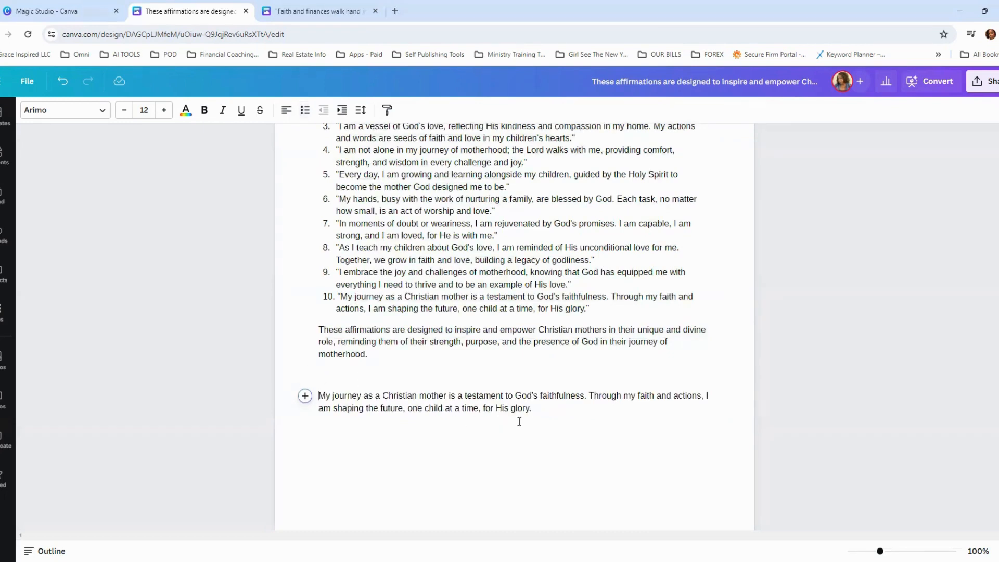
{"action": "left_click", "coordinate": [567, 408]}
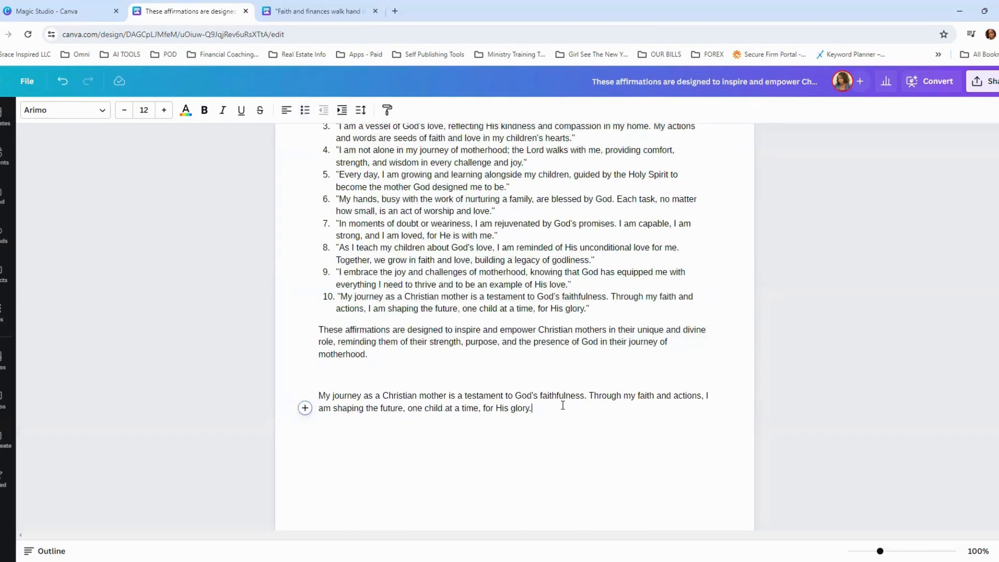
{"action": "left_click", "coordinate": [305, 408]}
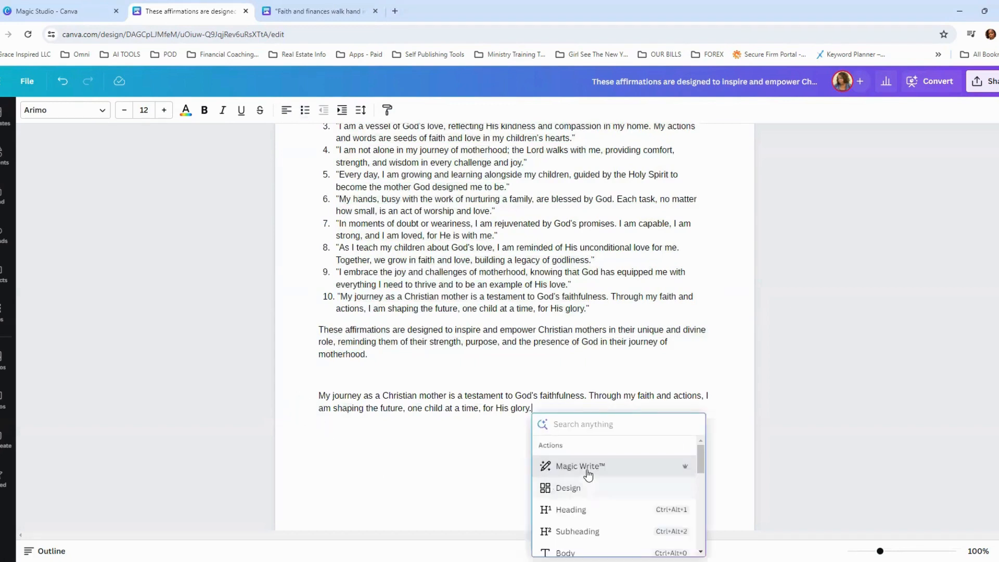
{"action": "scroll", "coordinate": [588, 474], "scroll_direction": "down", "scroll_amount": 3}
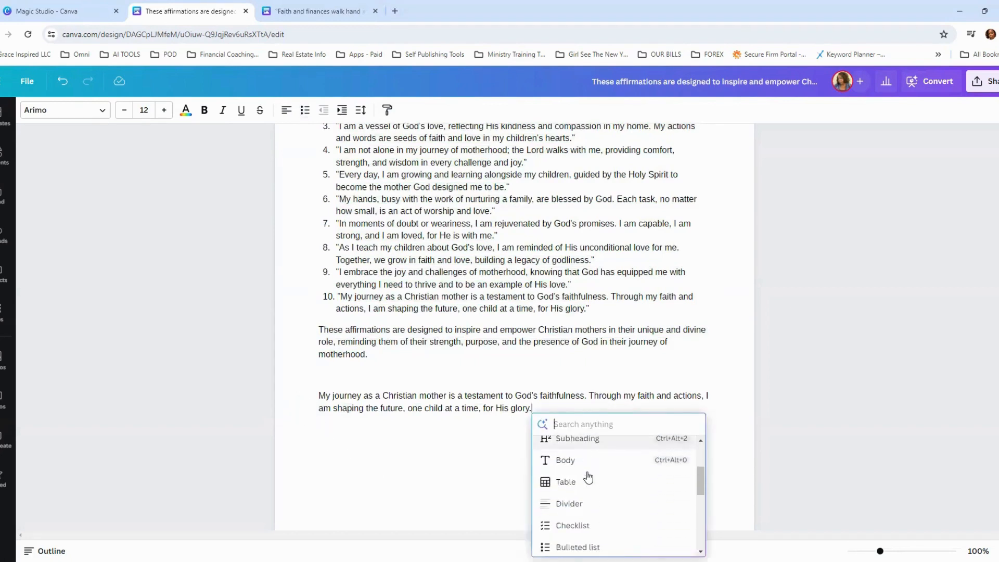
{"action": "left_click", "coordinate": [509, 408]}
Step: Try Magic Write's Sprinkle fairy dust on the pasted affirmation paragraph, and undo the rewrite
{"action": "left_click_drag", "start_coordinate": [546, 408], "coordinate": [321, 389]}
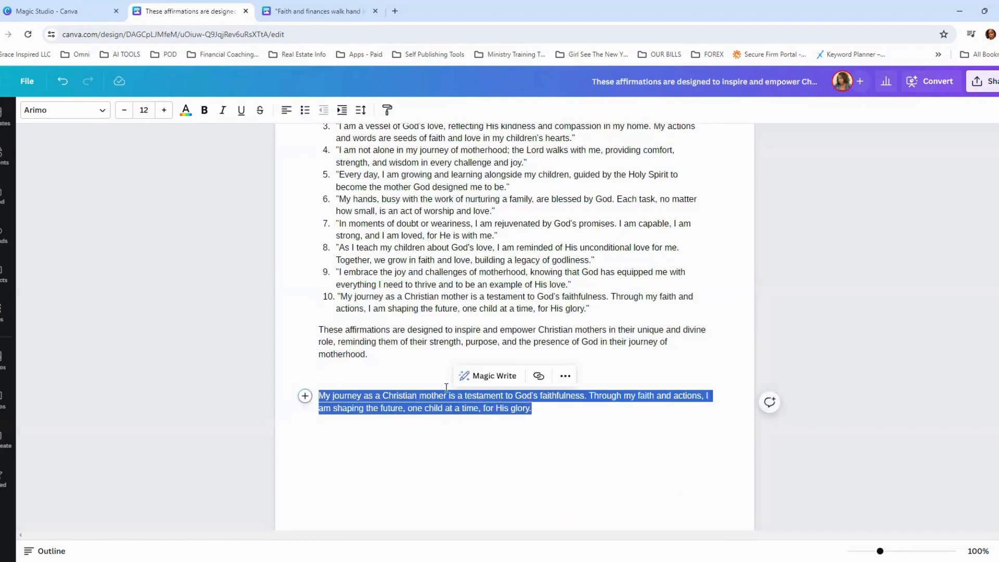
{"action": "left_click", "coordinate": [565, 379]}
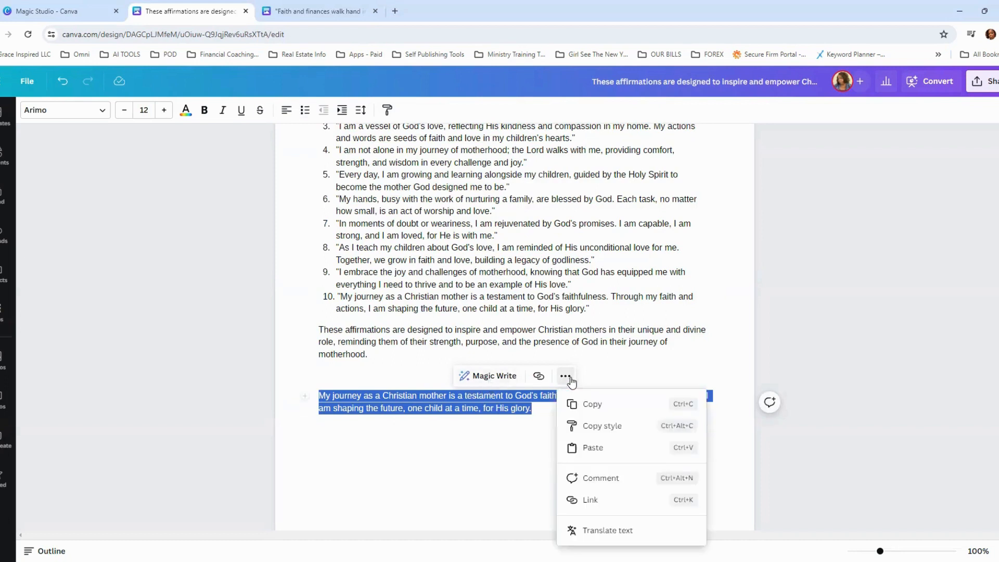
{"action": "left_click", "coordinate": [494, 377]}
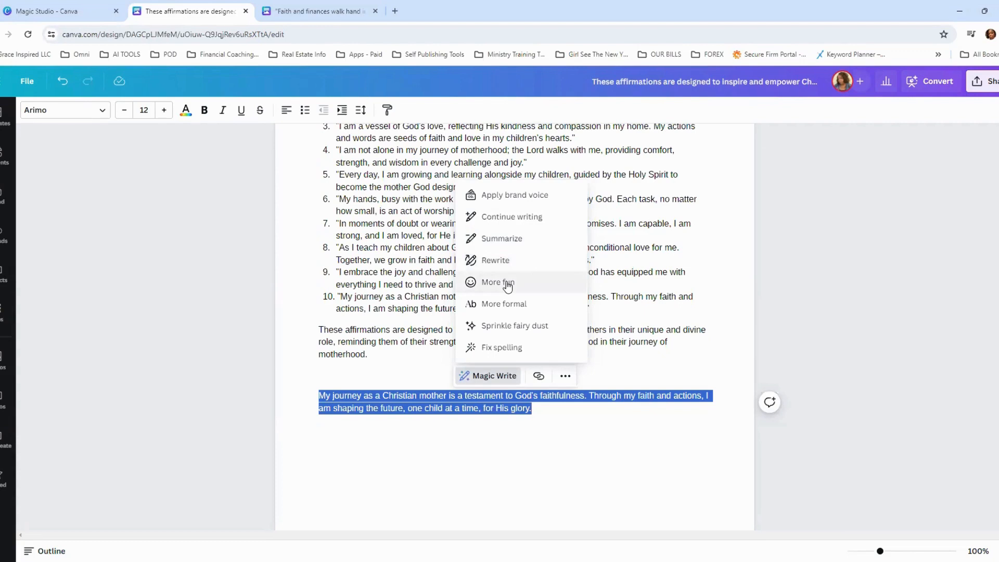
{"action": "left_click", "coordinate": [512, 327]}
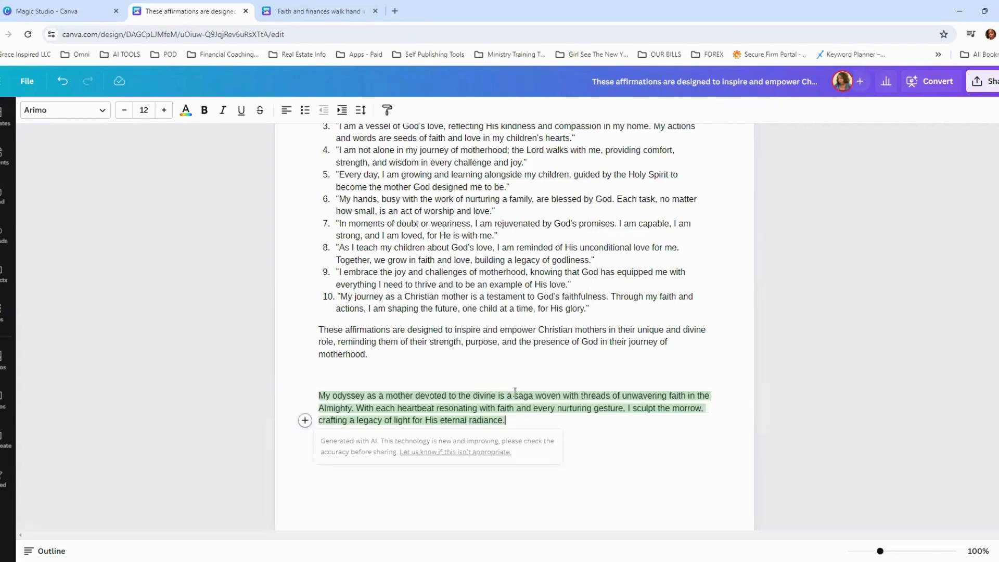
{"action": "scroll", "coordinate": [542, 388], "scroll_direction": "down", "scroll_amount": 1}
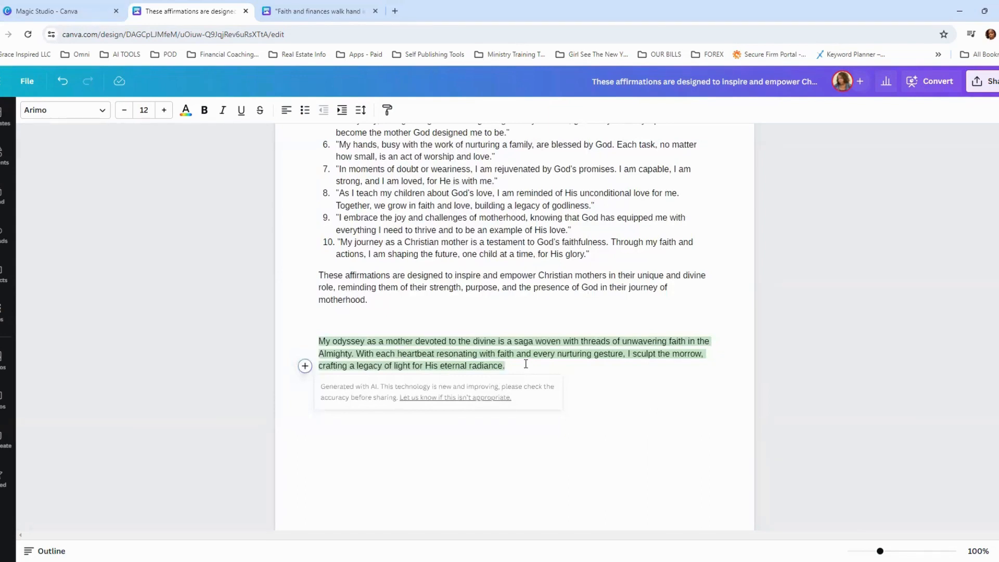
{"action": "left_click", "coordinate": [63, 82]}
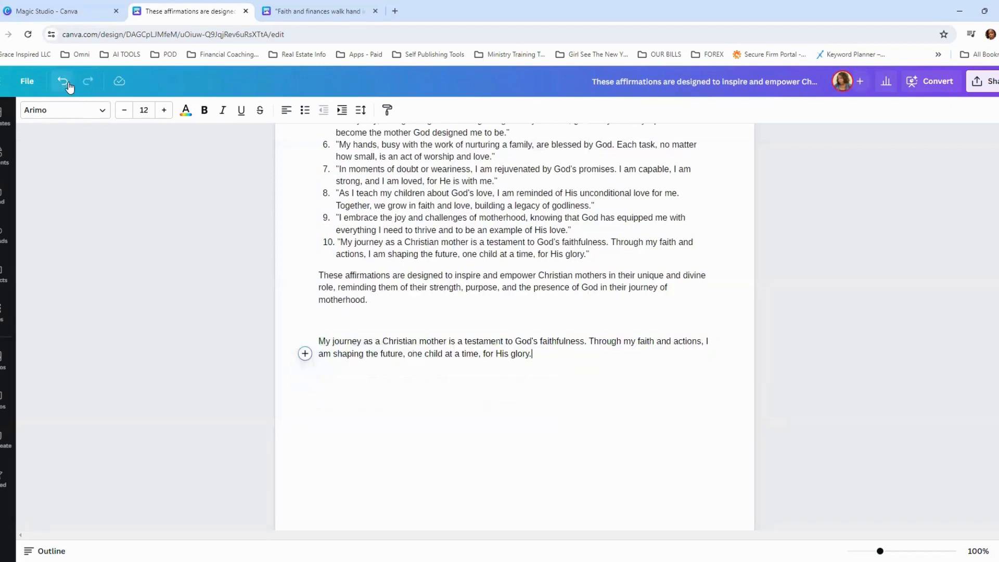
Step: Try Magic Write's Continue writing on the pasted affirmation paragraph, and undo the added text
{"action": "left_click_drag", "start_coordinate": [535, 354], "coordinate": [319, 341]}
{"action": "left_click", "coordinate": [487, 328]}
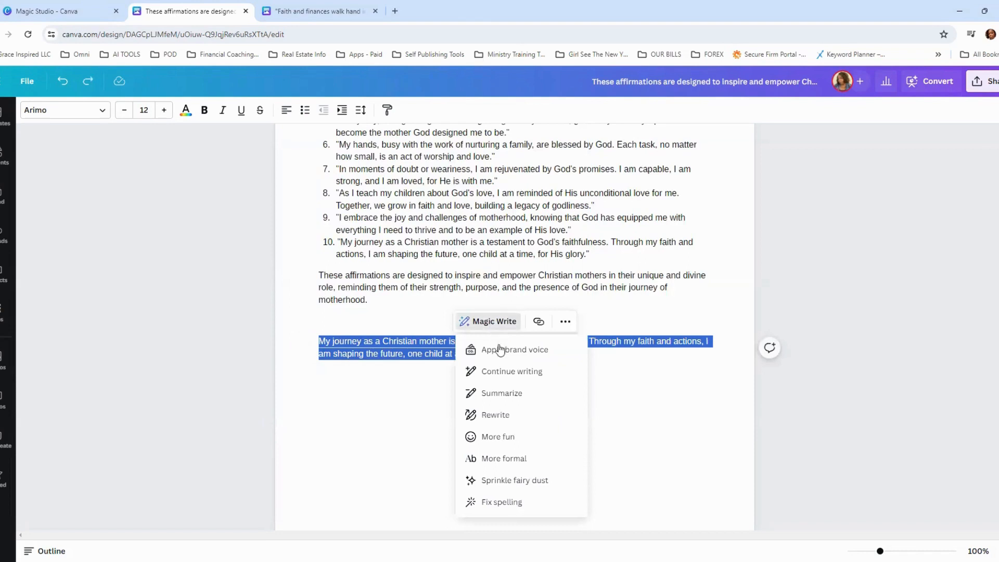
{"action": "left_click", "coordinate": [521, 371]}
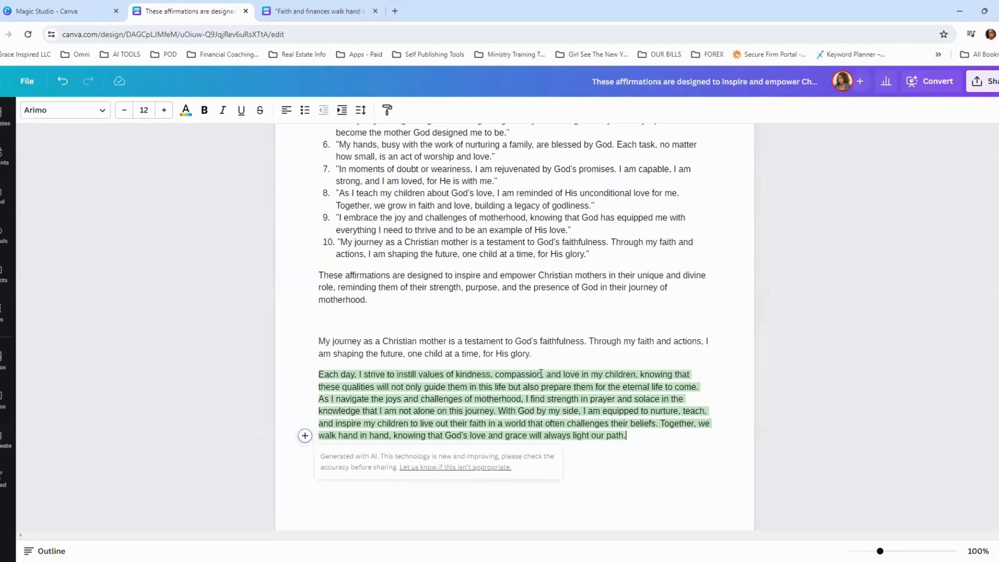
{"action": "left_click", "coordinate": [63, 82]}
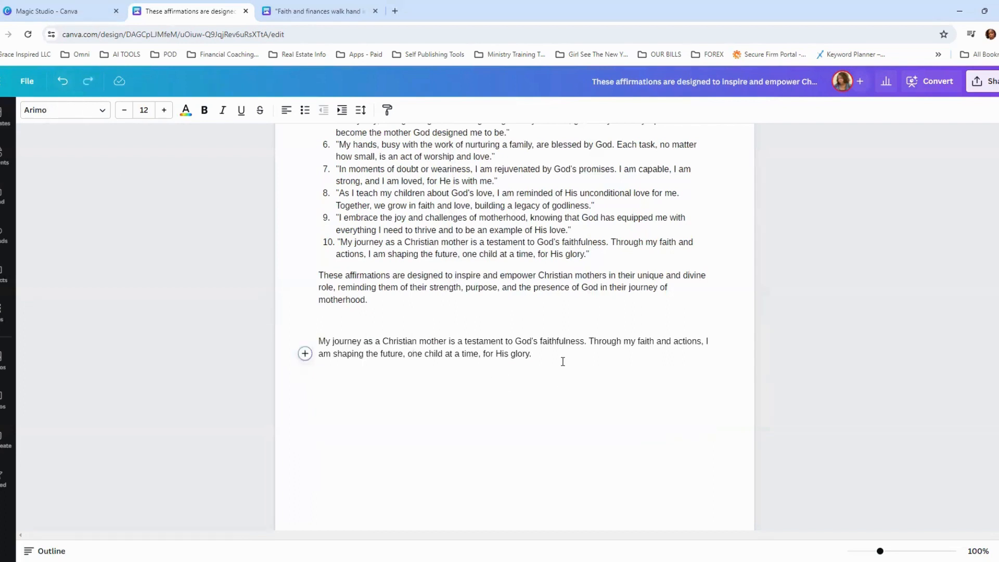
Step: Try Magic Write's Rewrite on the pasted affirmation paragraph below the closing paragraph, and undo the rewrite
{"action": "left_click_drag", "start_coordinate": [539, 353], "coordinate": [317, 341]}
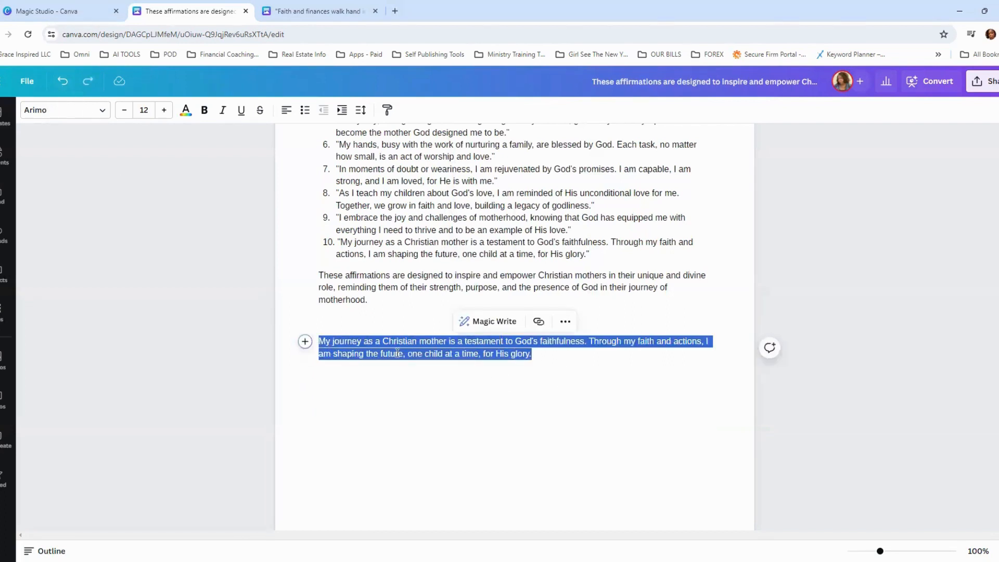
{"action": "left_click", "coordinate": [484, 331]}
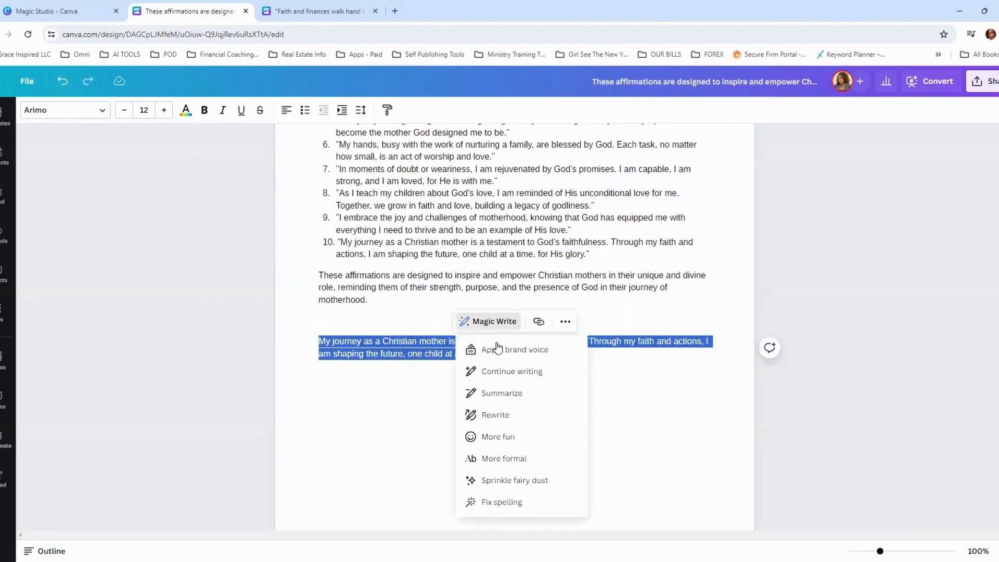
{"action": "left_click", "coordinate": [505, 415]}
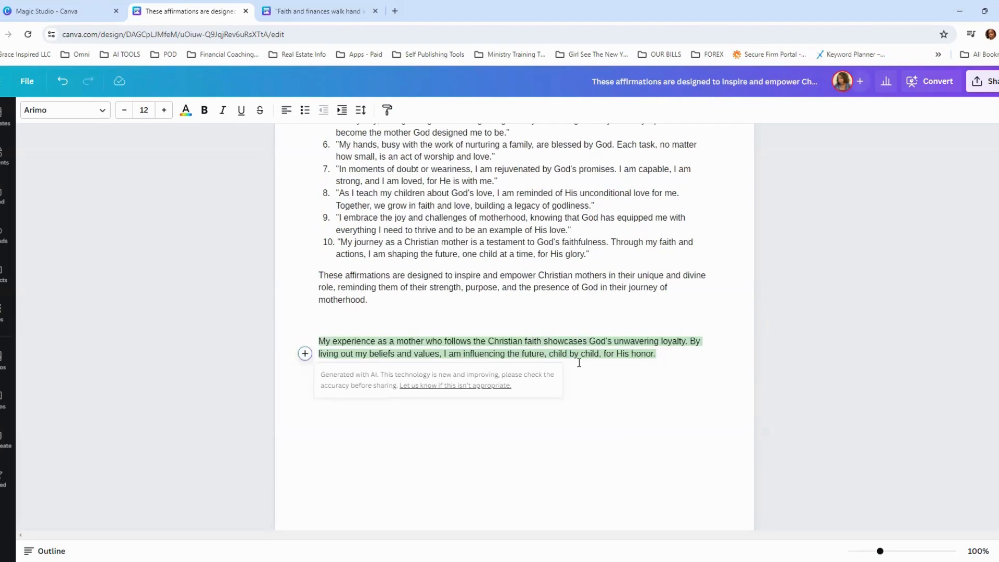
{"action": "scroll", "coordinate": [670, 354], "scroll_direction": "up", "scroll_amount": 3}
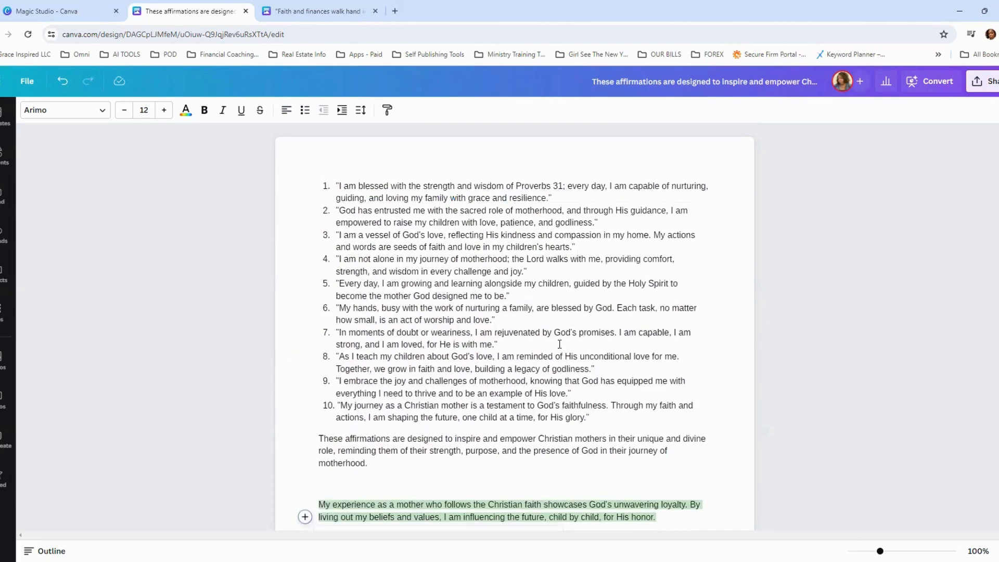
{"action": "scroll", "coordinate": [570, 400], "scroll_direction": "down", "scroll_amount": 2}
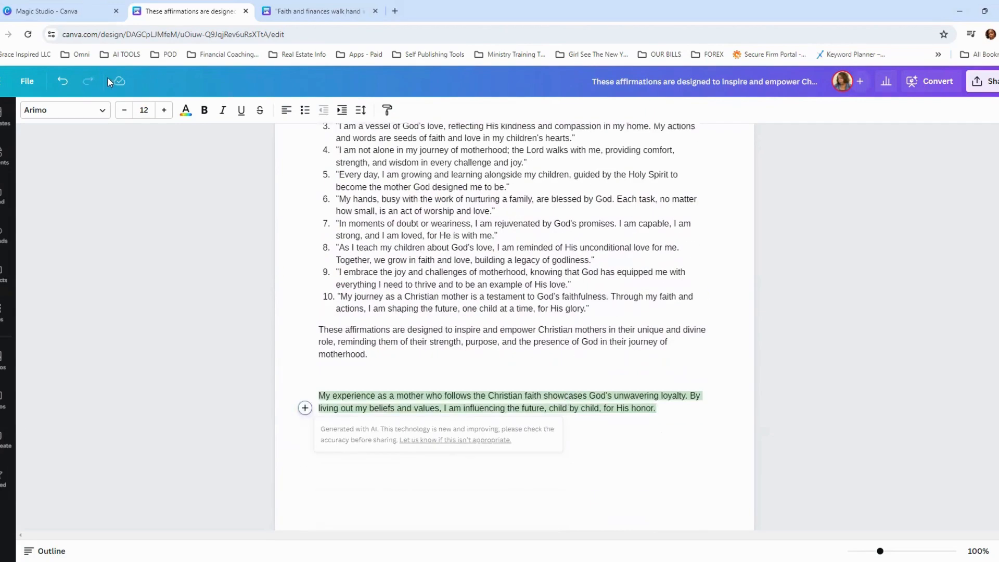
{"action": "left_click", "coordinate": [63, 81]}
Step: Apply Magic Write's More fun option to the whole pasted affirmation paragraph and review it against the numbered affirmations
{"action": "left_click_drag", "start_coordinate": [570, 411], "coordinate": [314, 394]}
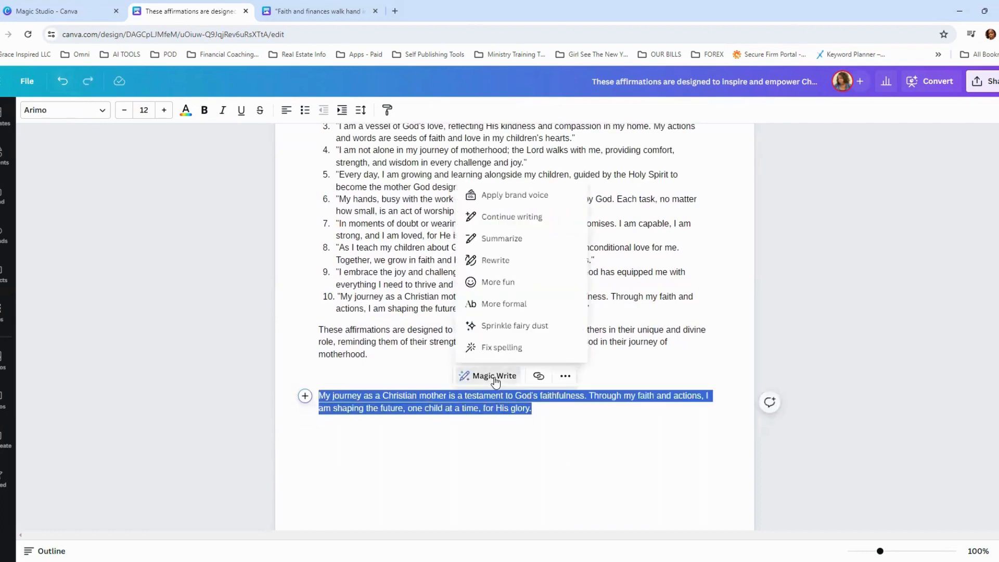
{"action": "left_click", "coordinate": [491, 376]}
{"action": "left_click", "coordinate": [509, 285]}
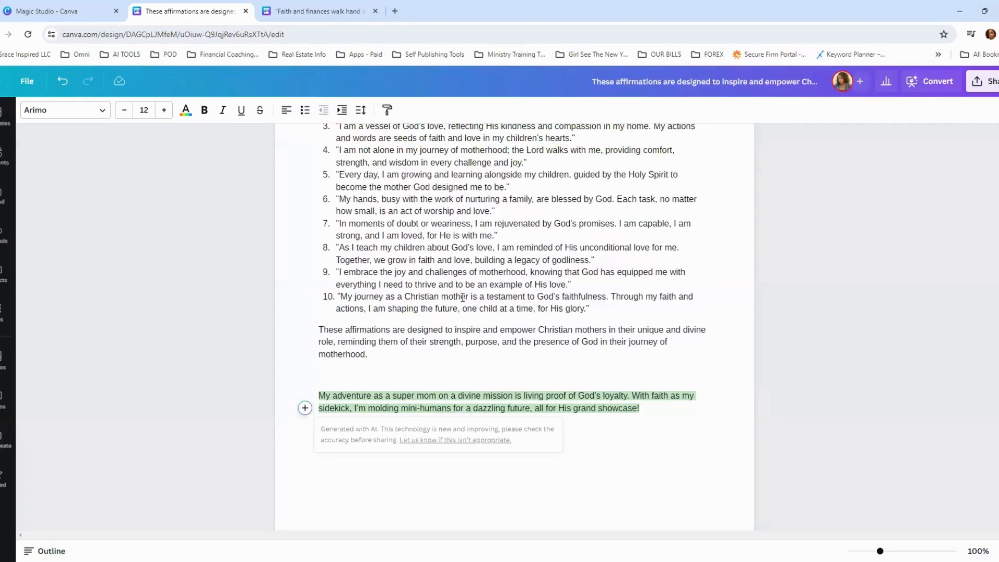
{"action": "scroll", "coordinate": [463, 302], "scroll_direction": "up", "scroll_amount": 2}
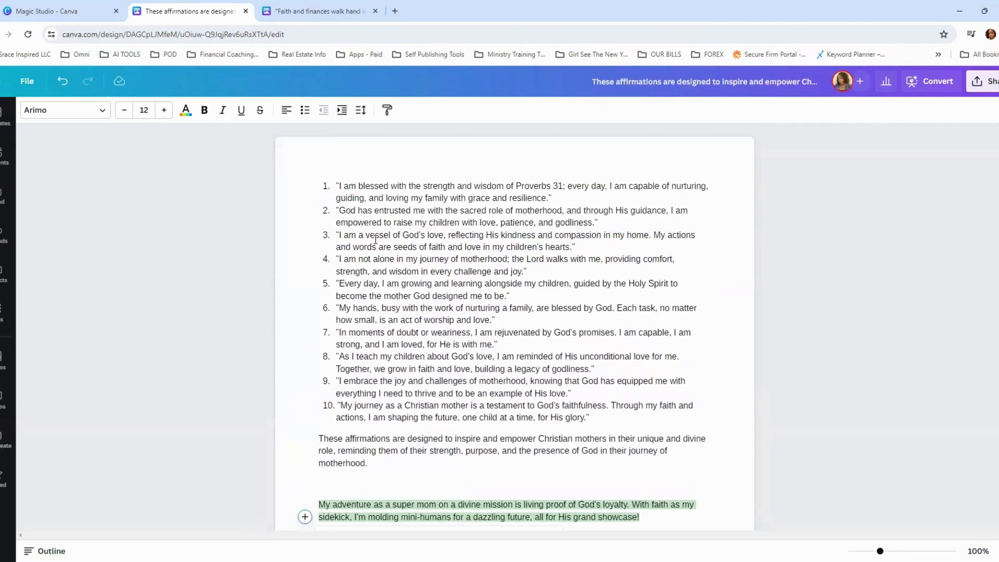
{"action": "scroll", "coordinate": [380, 244], "scroll_direction": "down", "scroll_amount": 2}
{"action": "scroll", "coordinate": [405, 364], "scroll_direction": "down", "scroll_amount": 1}
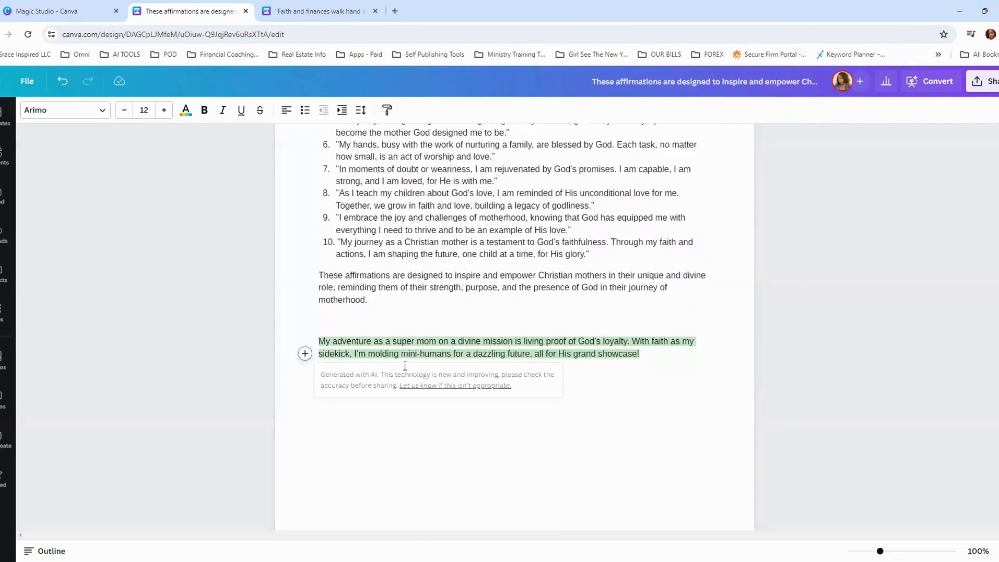